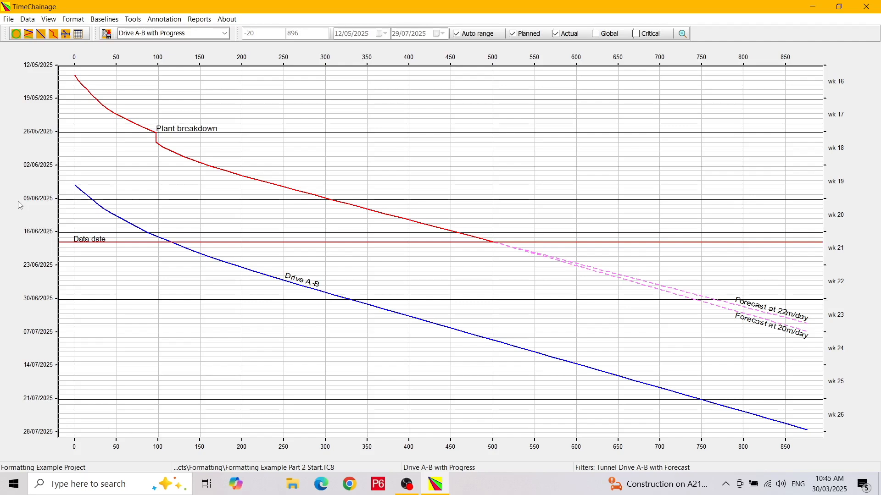
- Review the global chainages of Drive A-B, Drive B-C and Drive D-C in the work breakdown structure
{"action": "left_click", "coordinate": [29, 35]}
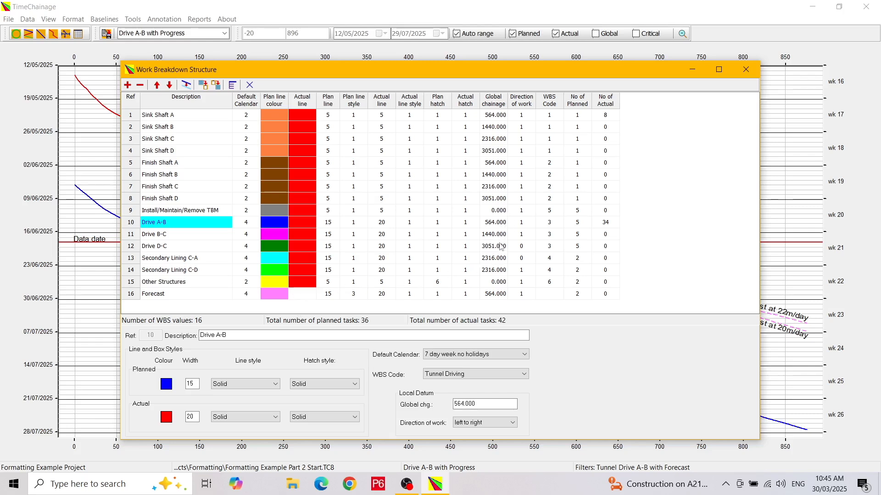
{"action": "left_click", "coordinate": [501, 226]}
{"action": "left_click", "coordinate": [497, 235]}
{"action": "left_click", "coordinate": [494, 246]}
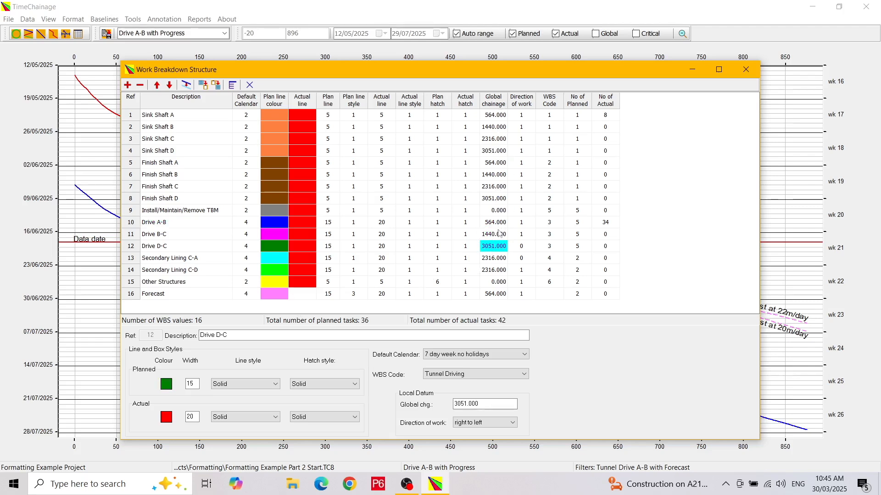
{"action": "left_click", "coordinate": [208, 224]}
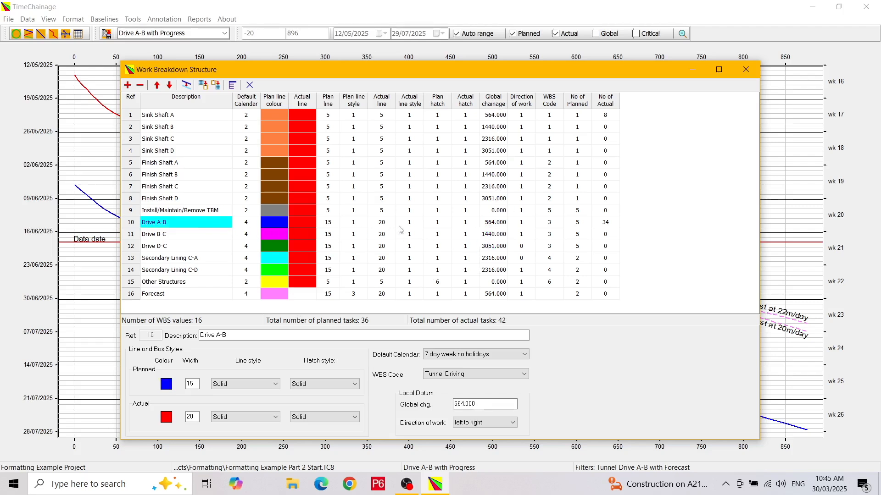
{"action": "left_click", "coordinate": [501, 226]}
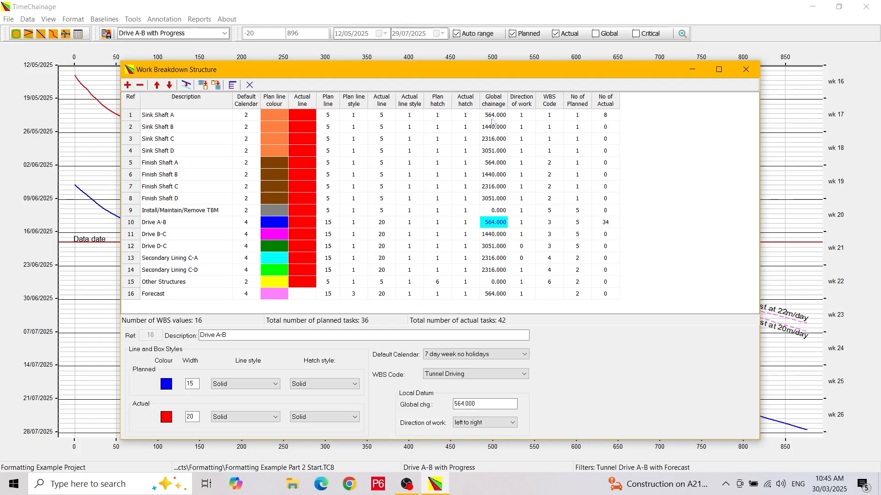
{"action": "left_click", "coordinate": [250, 87]}
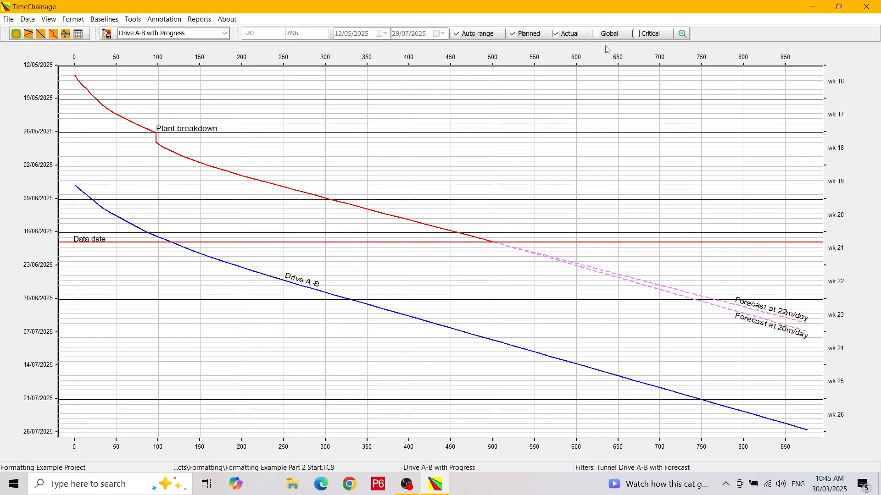
- Switch the Drive A-B with Progress chart to the global datum and back to the local datum in the chart setup
{"action": "left_click", "coordinate": [598, 35]}
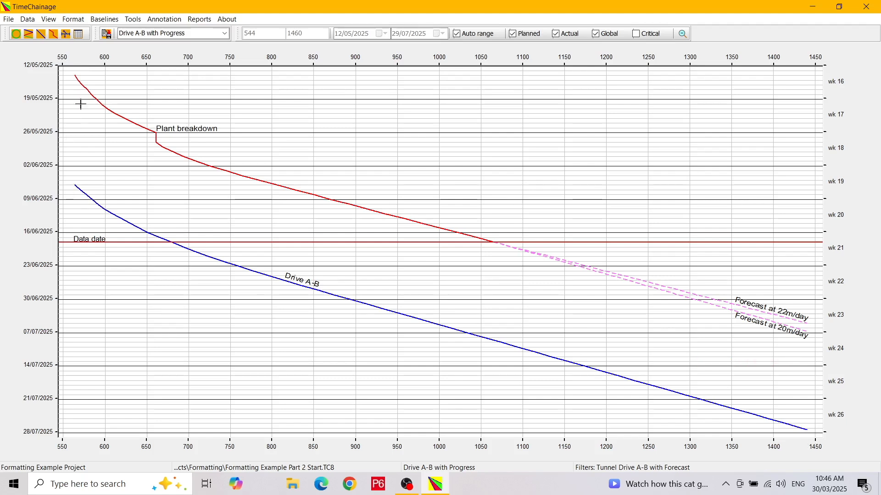
{"action": "left_click", "coordinate": [73, 21]}
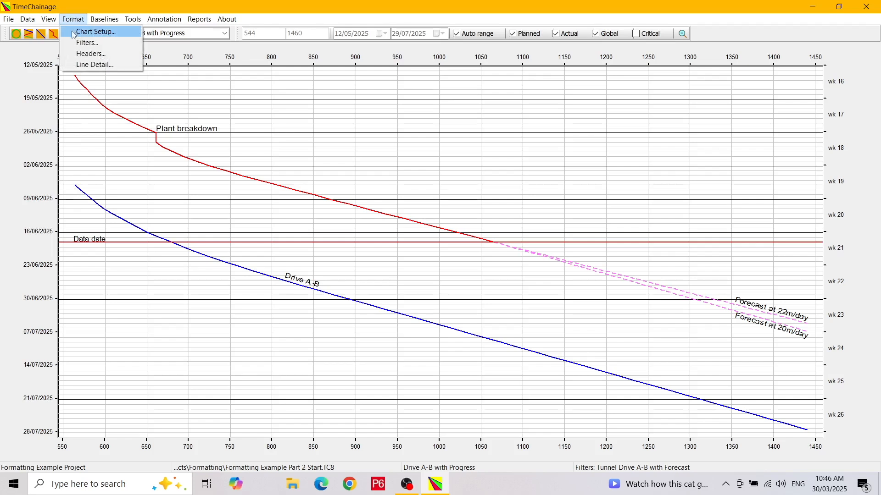
{"action": "left_click", "coordinate": [73, 35]}
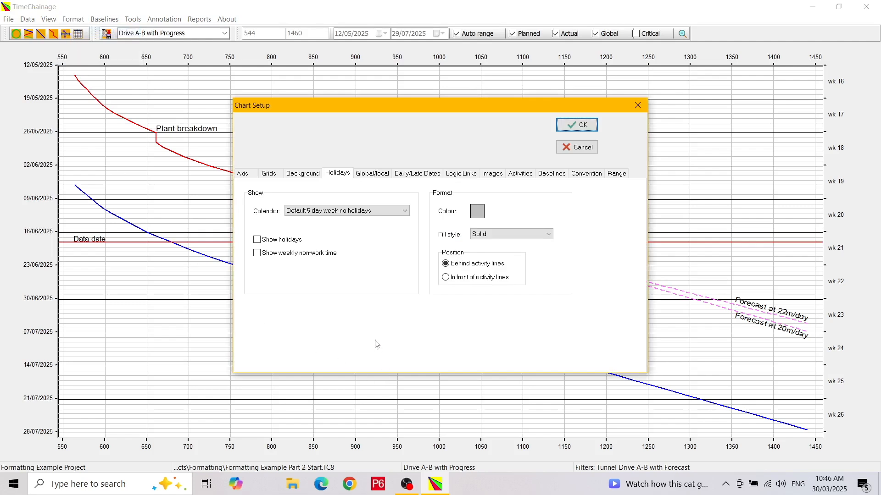
{"action": "left_click", "coordinate": [378, 176]}
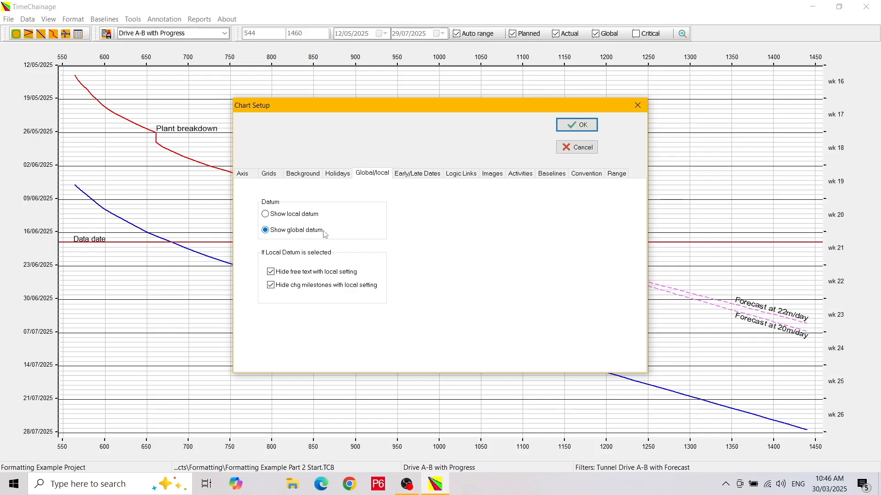
{"action": "left_click", "coordinate": [266, 214]}
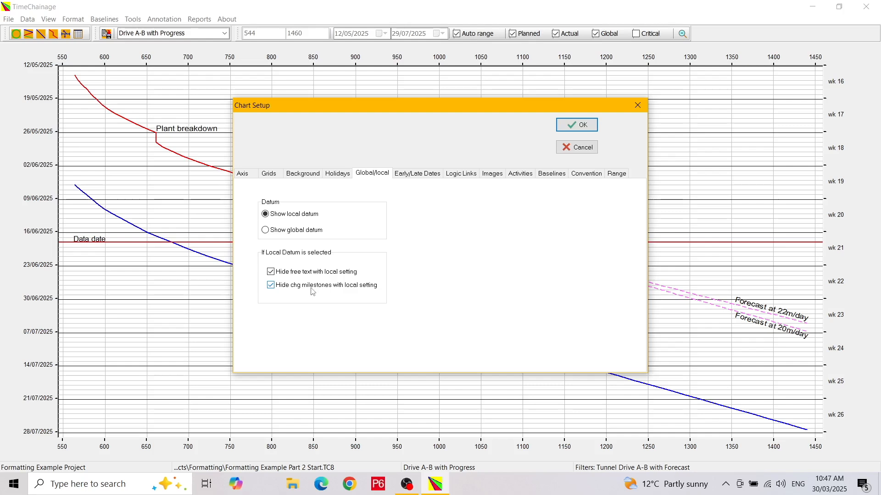
{"action": "left_click", "coordinate": [577, 126]}
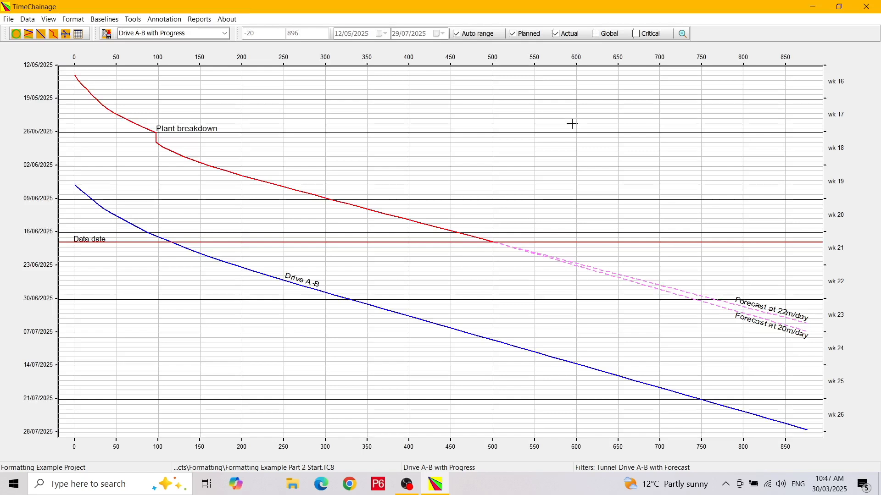
- Switch to the Full Project - WBS Styles view and show late dates as well as early dates on the chart
{"action": "left_click", "coordinate": [224, 34]}
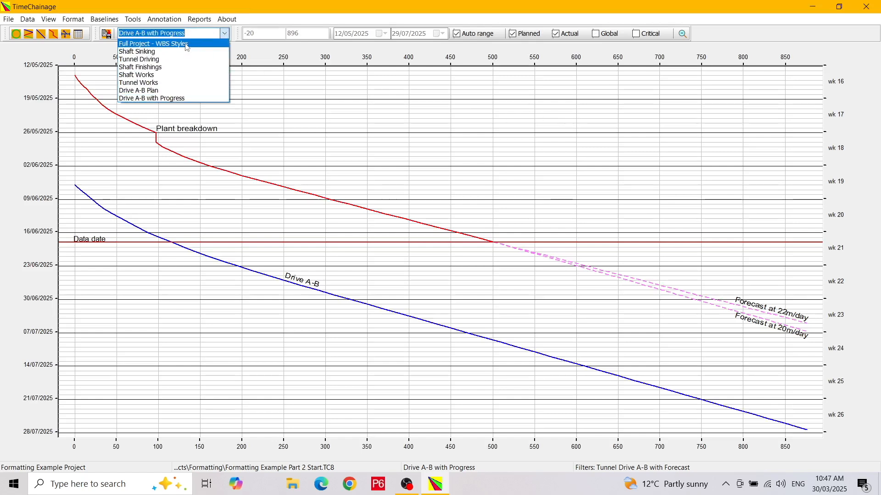
{"action": "left_click", "coordinate": [186, 44]}
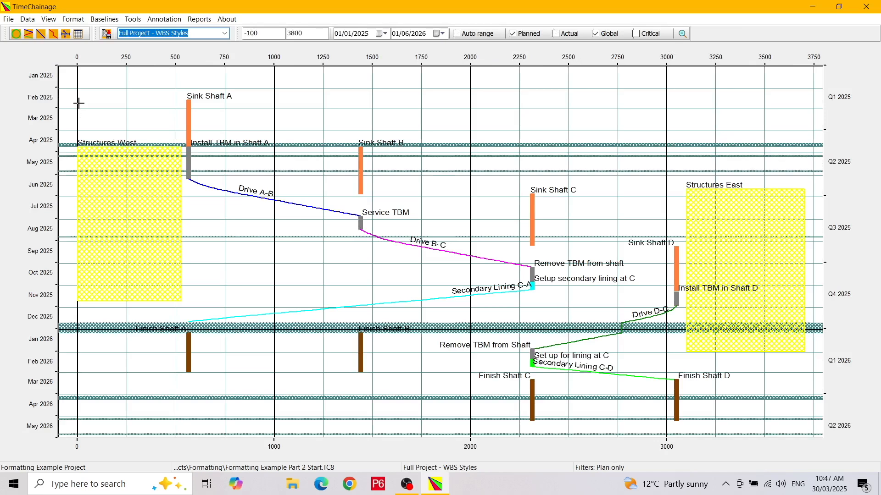
{"action": "left_click", "coordinate": [73, 19]}
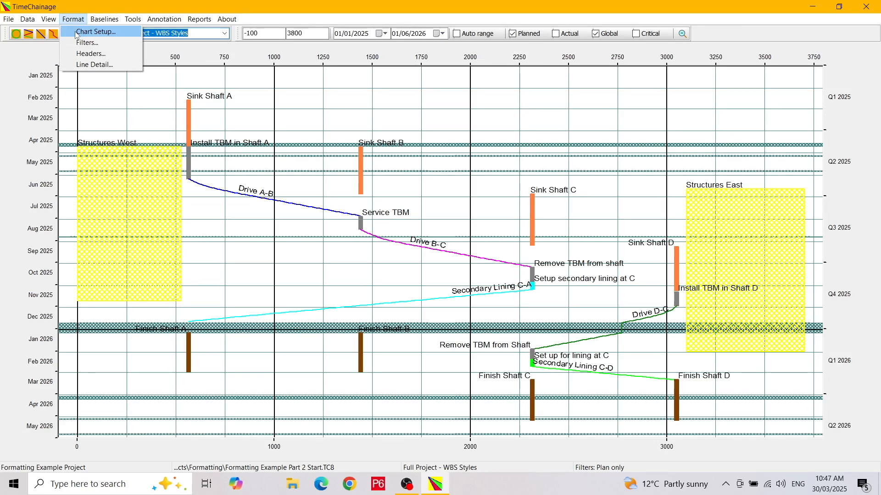
{"action": "left_click", "coordinate": [76, 33]}
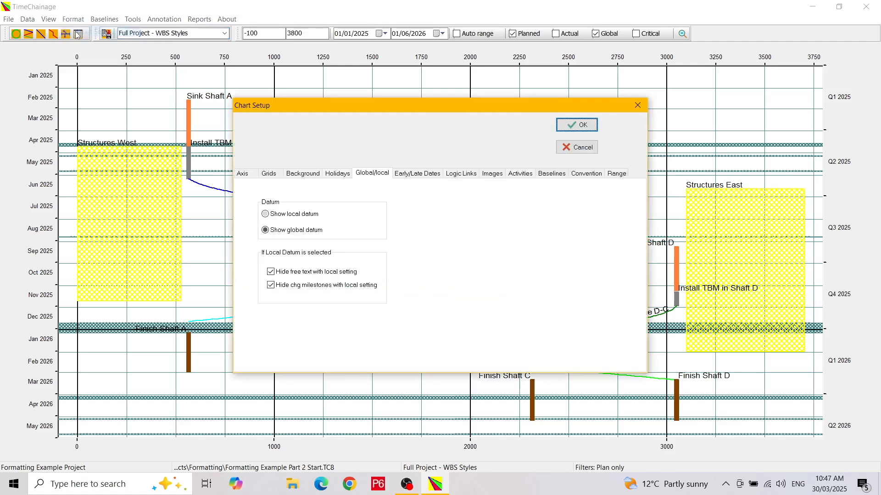
{"action": "left_click", "coordinate": [427, 178]}
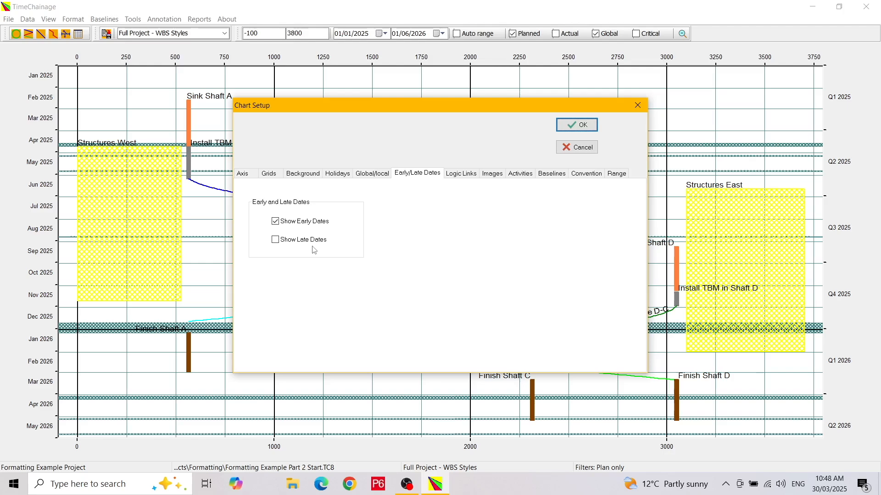
{"action": "left_click", "coordinate": [275, 240]}
{"action": "left_click", "coordinate": [578, 125]}
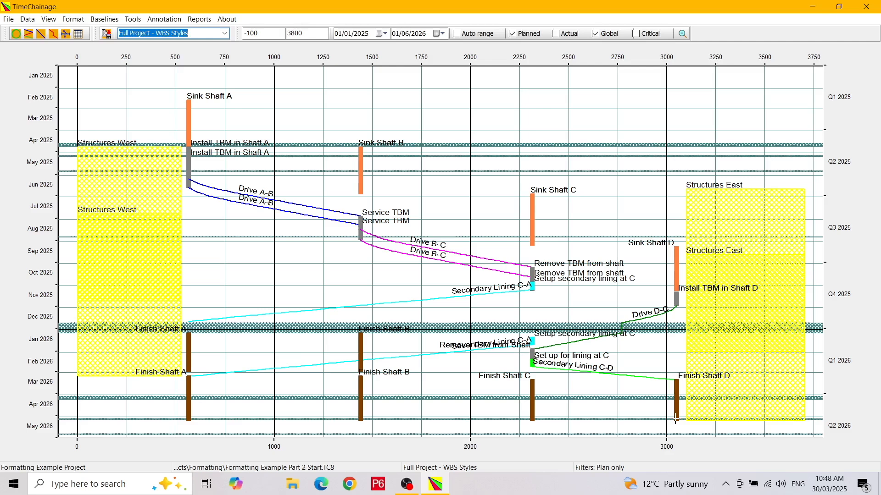
- Turn off the display of late dates in the chart setup
{"action": "left_click", "coordinate": [70, 20]}
{"action": "left_click", "coordinate": [87, 33]}
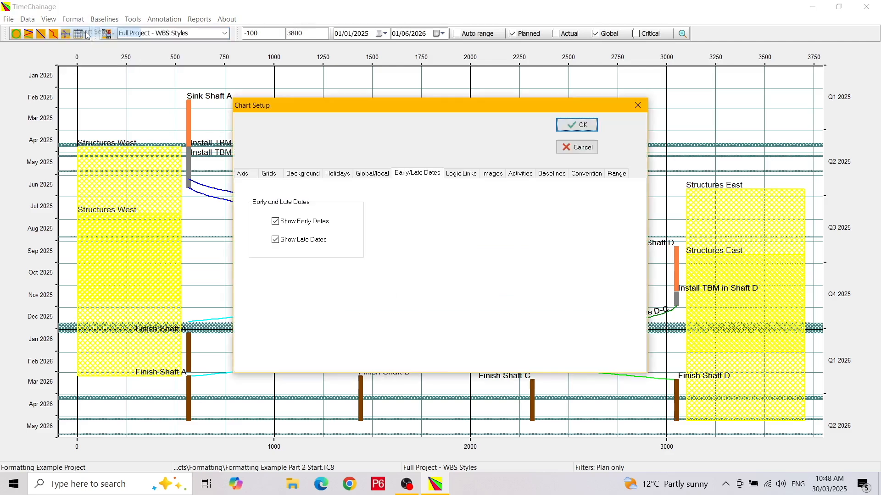
{"action": "left_click", "coordinate": [277, 242]}
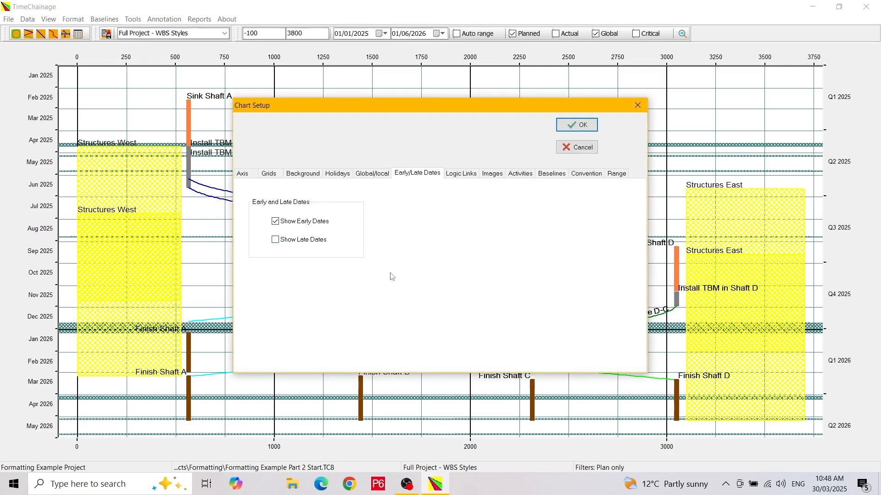
- Show the logic links on the chart with a line width of 2 and a black line colour
{"action": "left_click", "coordinate": [466, 176]}
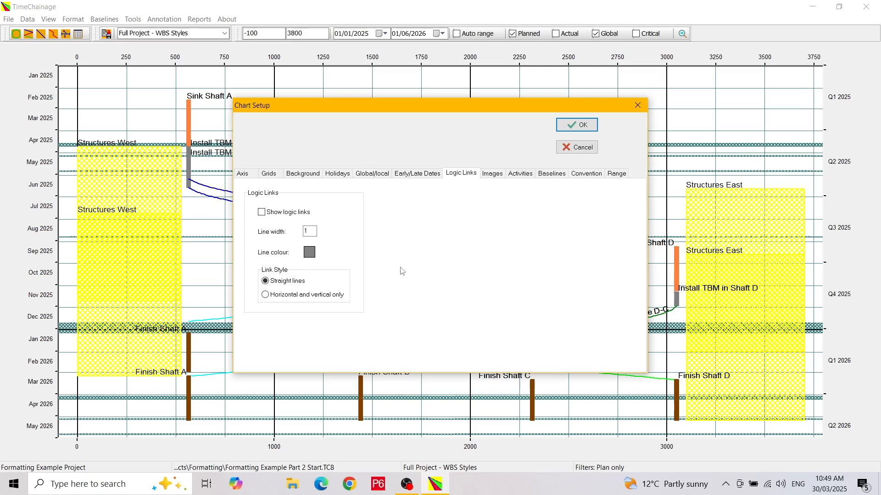
{"action": "left_click", "coordinate": [263, 215]}
{"action": "double_click", "coordinate": [310, 231]}
{"action": "type", "text": "2"}
{"action": "left_click", "coordinate": [310, 254]}
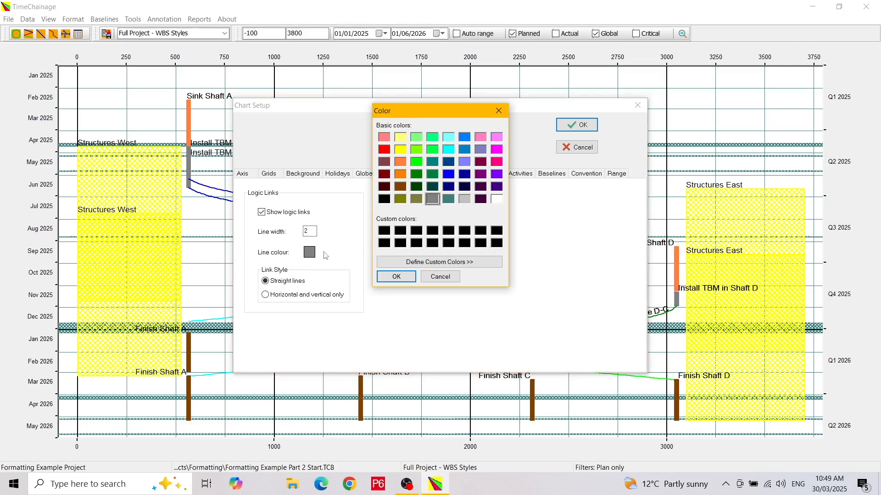
{"action": "left_click", "coordinate": [386, 200]}
{"action": "left_click", "coordinate": [396, 278]}
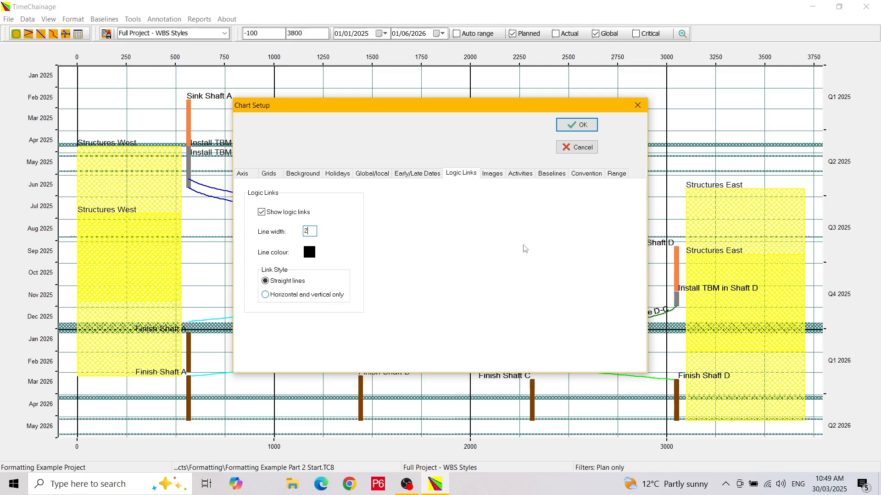
{"action": "left_click", "coordinate": [578, 128]}
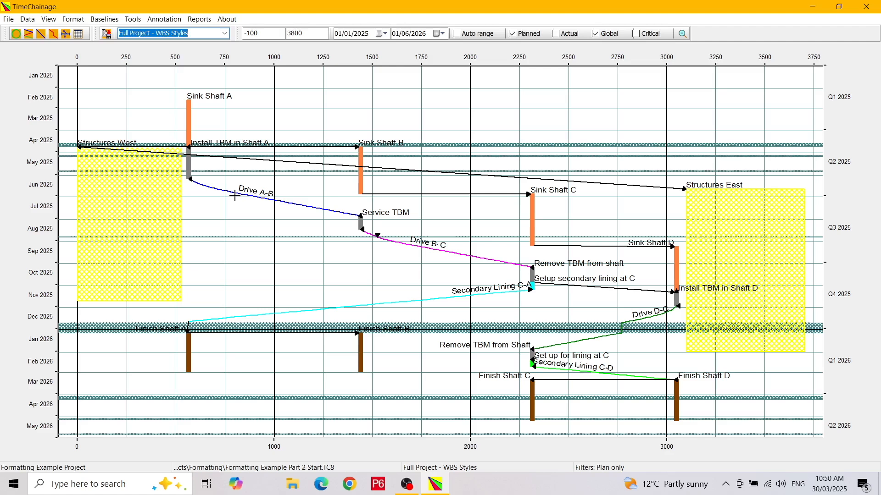
- Import Image 2.jpg from the Desktop as the chart's first image
{"action": "left_click", "coordinate": [76, 21]}
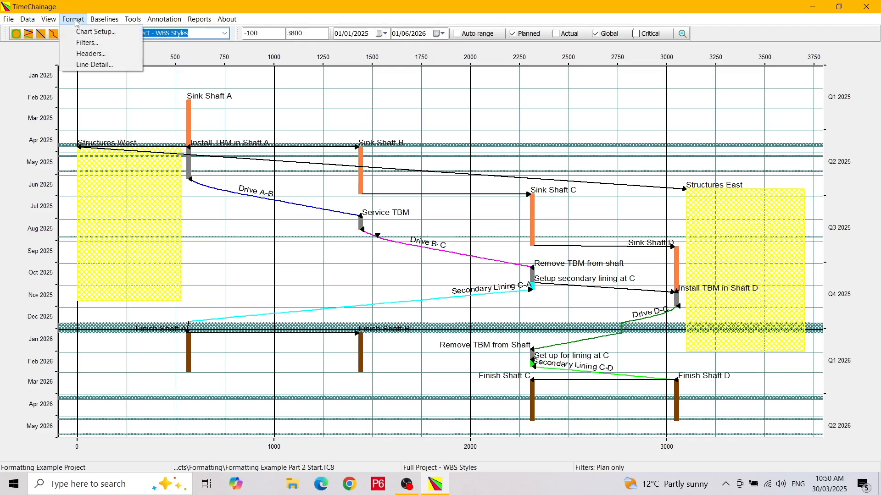
{"action": "left_click", "coordinate": [94, 32]}
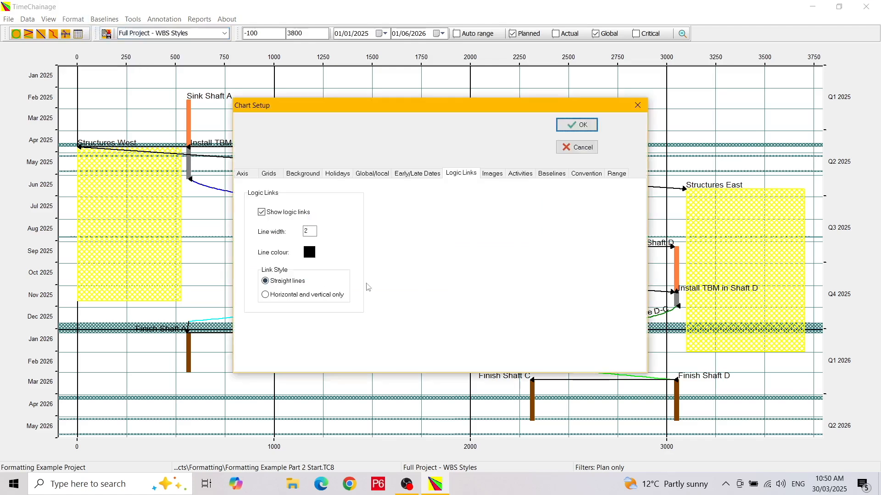
{"action": "left_click", "coordinate": [495, 181]}
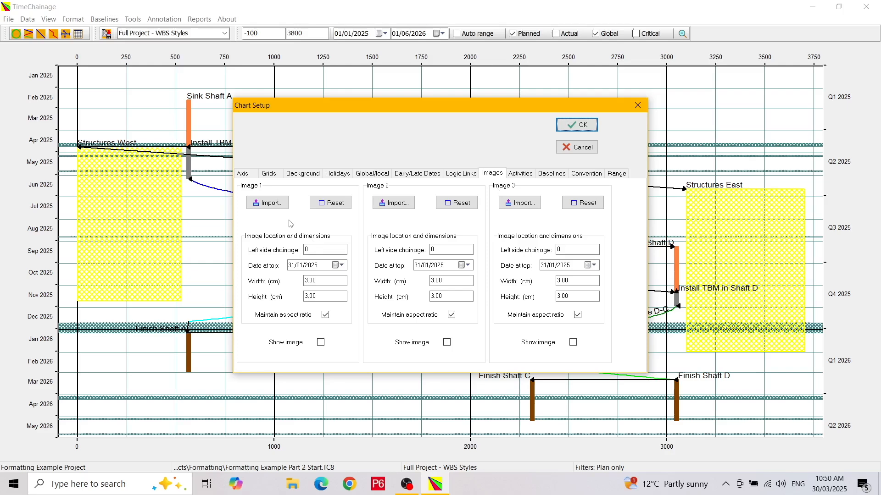
{"action": "left_click", "coordinate": [269, 206]}
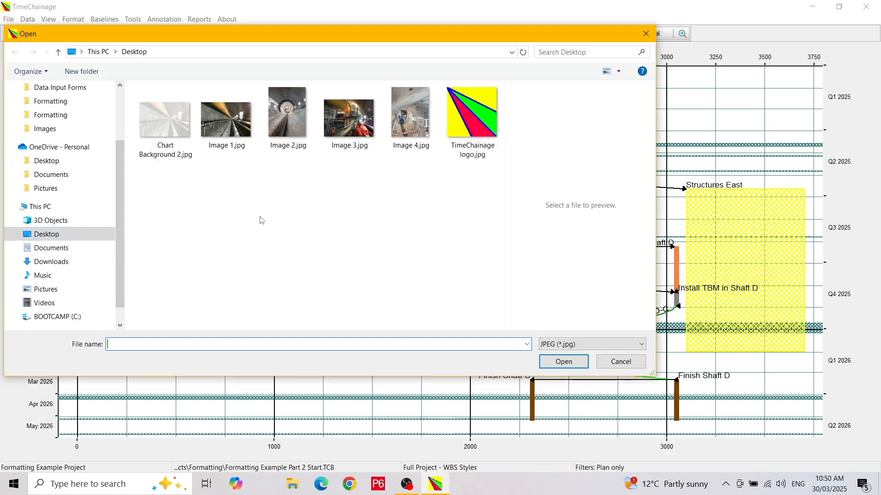
{"action": "left_click", "coordinate": [288, 127]}
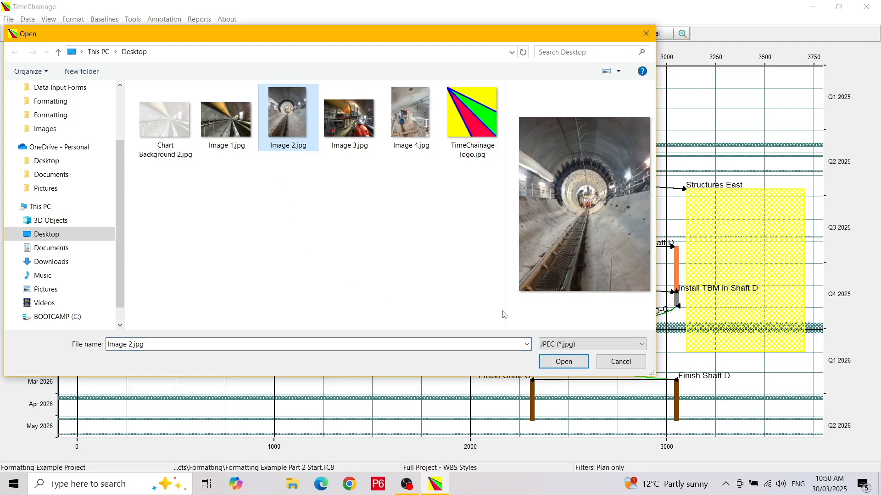
{"action": "left_click", "coordinate": [566, 366]}
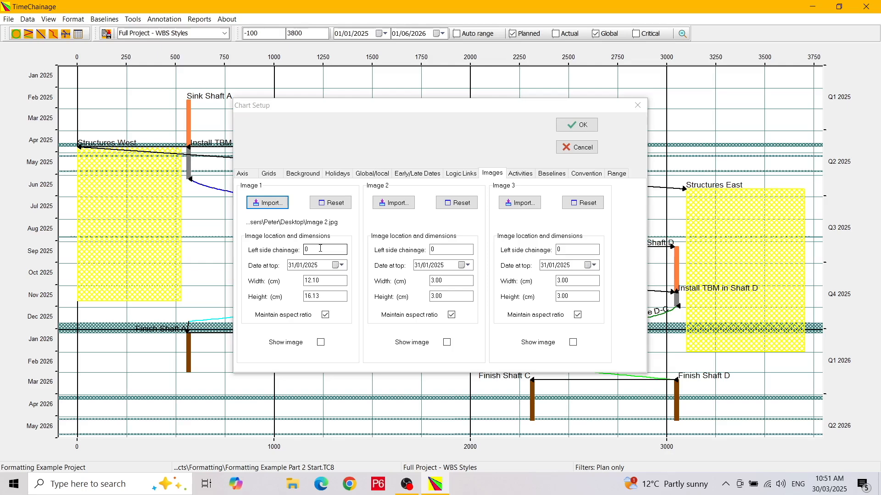
- Position Image 1 at a left side chainage of 200 with 07/07/2025 as its date at top
{"action": "left_click_drag", "start_coordinate": [320, 248], "coordinate": [292, 254]}
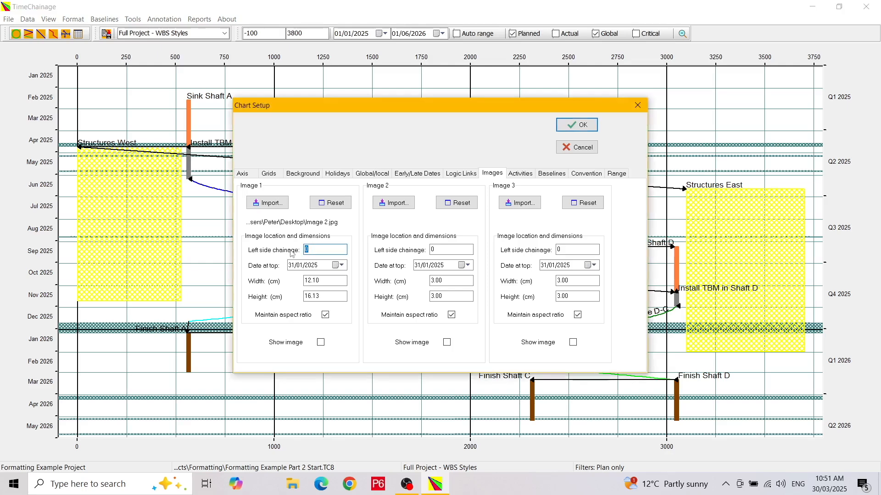
{"action": "type", "text": "200"}
{"action": "left_click", "coordinate": [340, 266]}
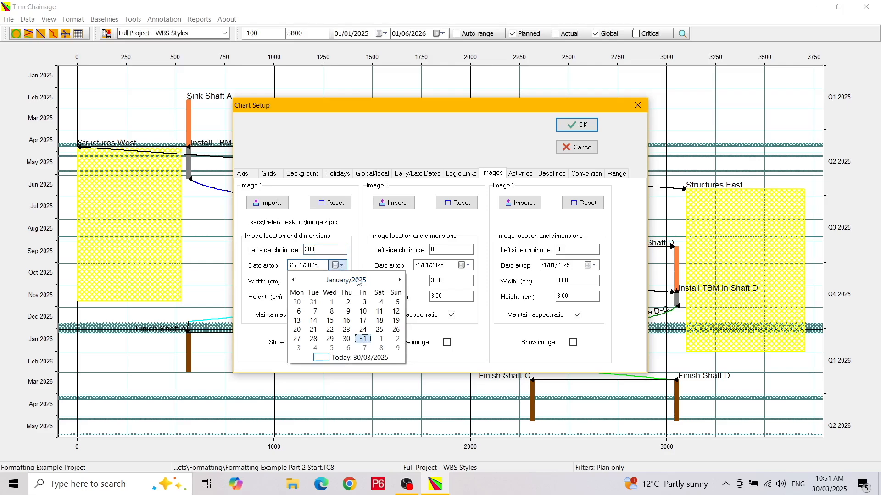
{"action": "left_click", "coordinate": [359, 281]}
{"action": "left_click", "coordinate": [361, 321]}
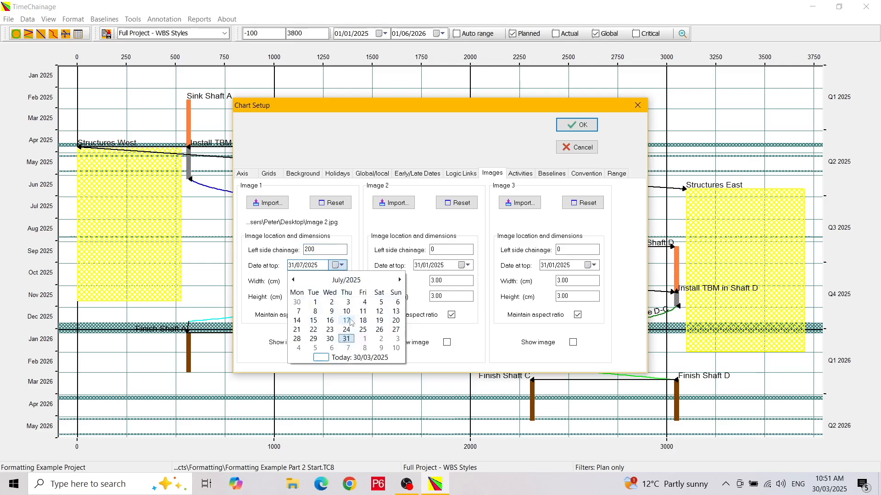
{"action": "left_click", "coordinate": [297, 311]}
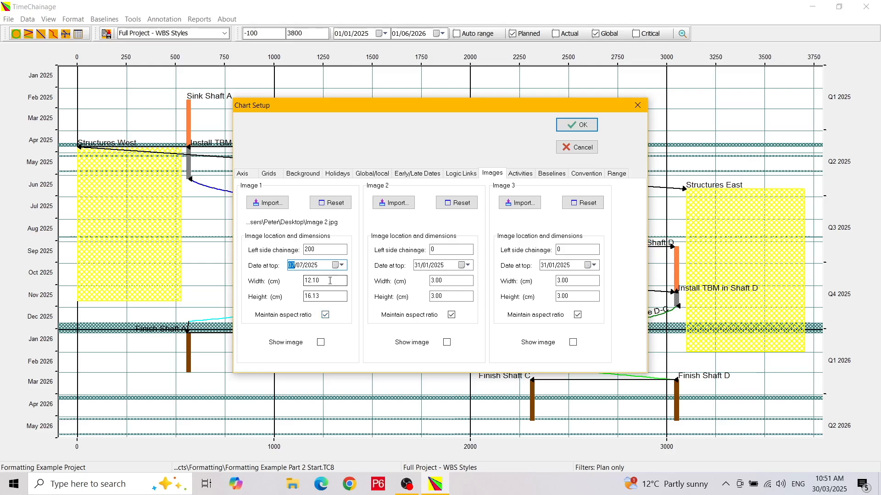
- Set the width of Image 1 to 5 cm, enable showing it and apply the chart setup
{"action": "key", "text": "Tab"}
{"action": "type", "text": "5"}
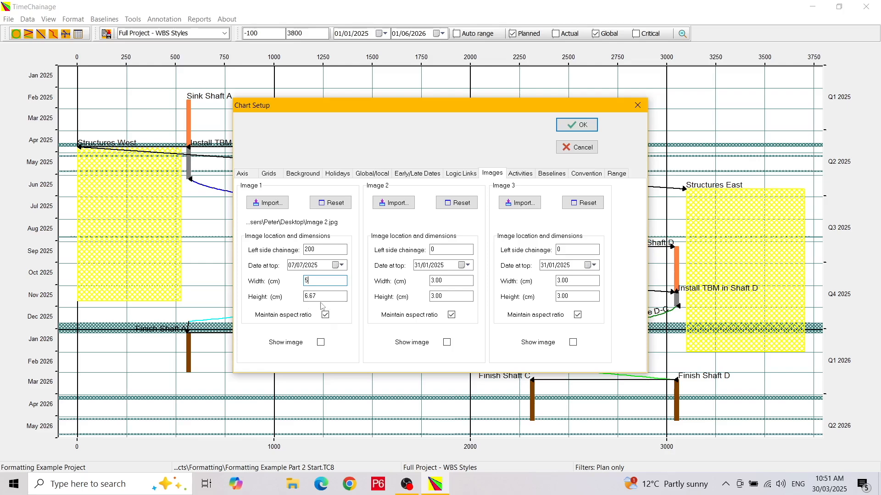
{"action": "left_click", "coordinate": [321, 343]}
{"action": "left_click", "coordinate": [565, 127]}
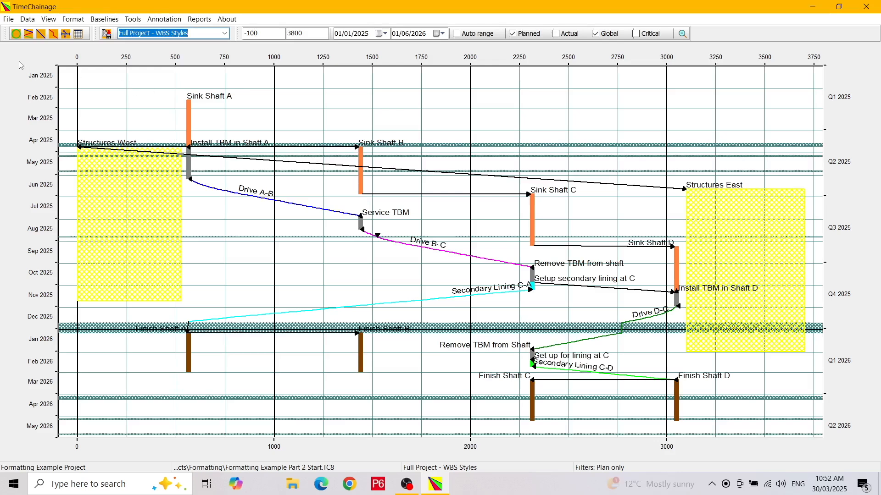
- Check the chart and its inserted image in the print preview, and return to the main chart
{"action": "left_click", "coordinate": [9, 20]}
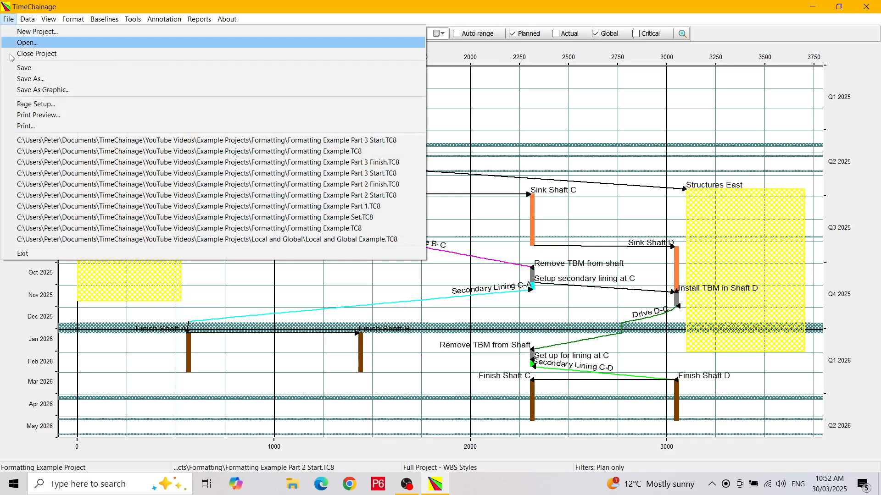
{"action": "left_click", "coordinate": [16, 116]}
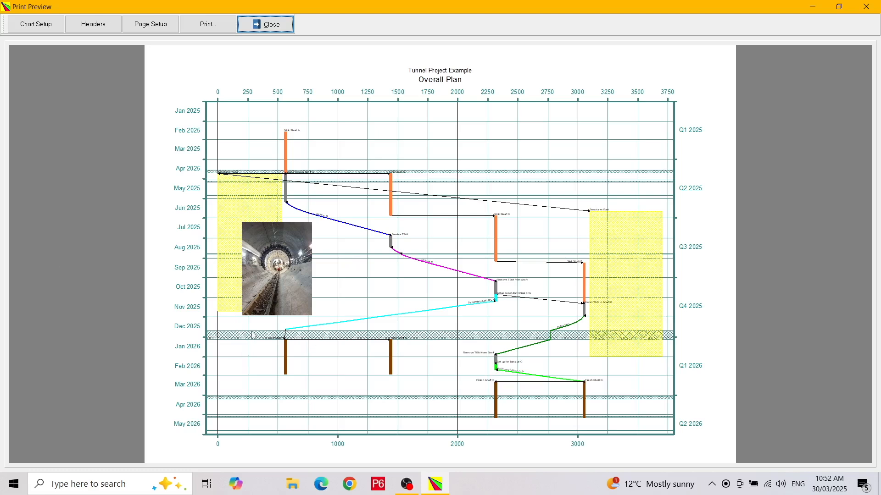
{"action": "left_click", "coordinate": [272, 24]}
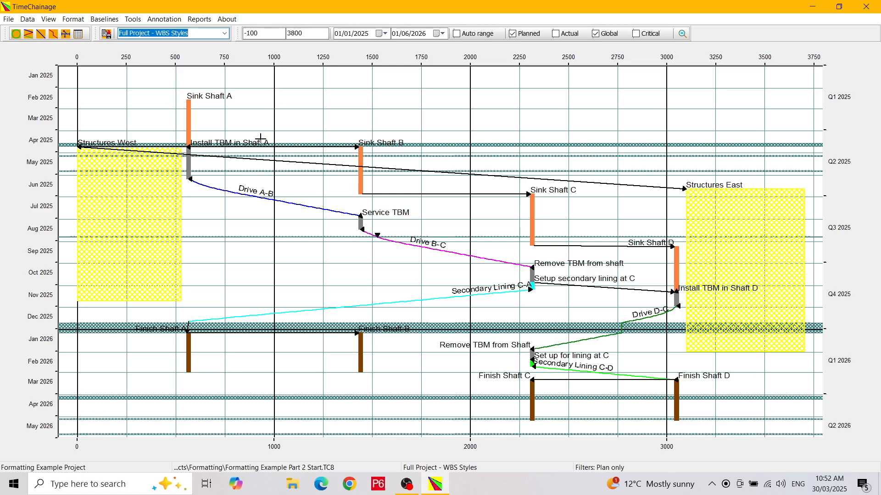
{"action": "left_click", "coordinate": [198, 35]}
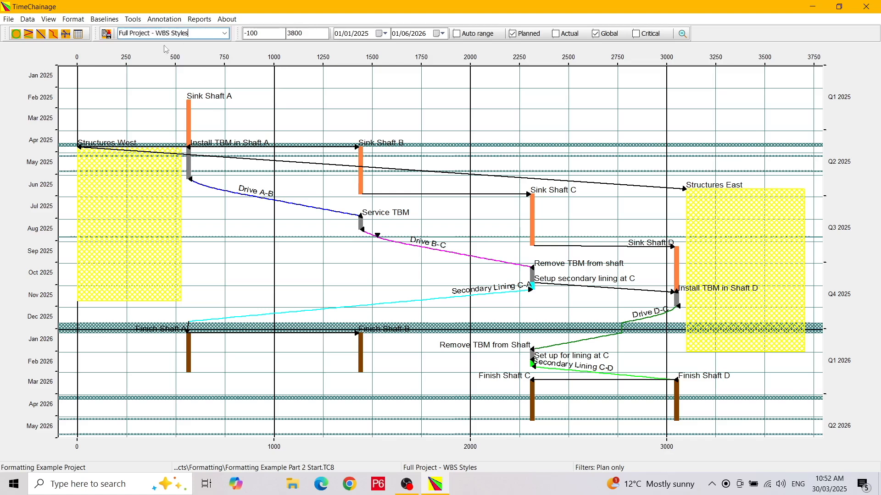